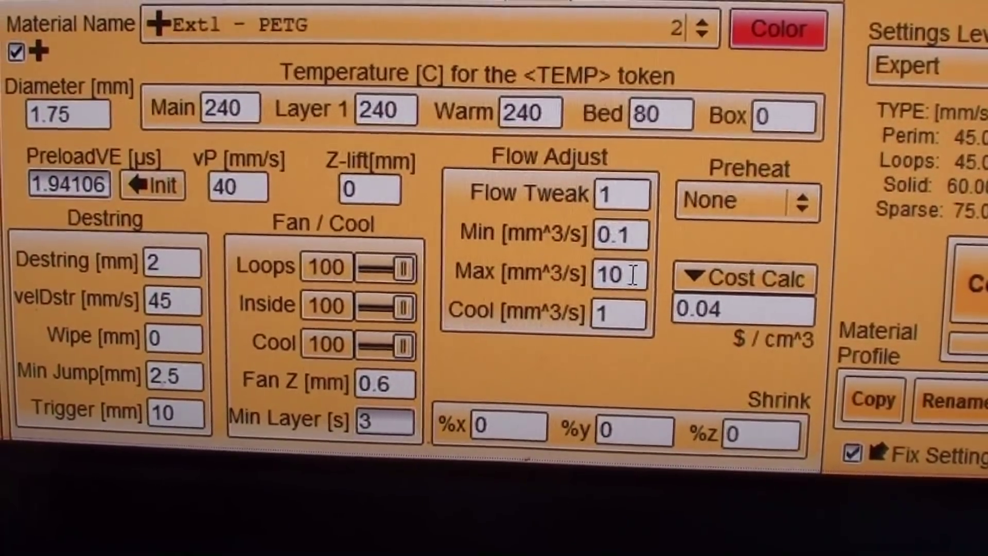
# Set the PETG material's maximum flow rate to 6.04 mm^3/s
pyautogui.doubleClick(632, 275)
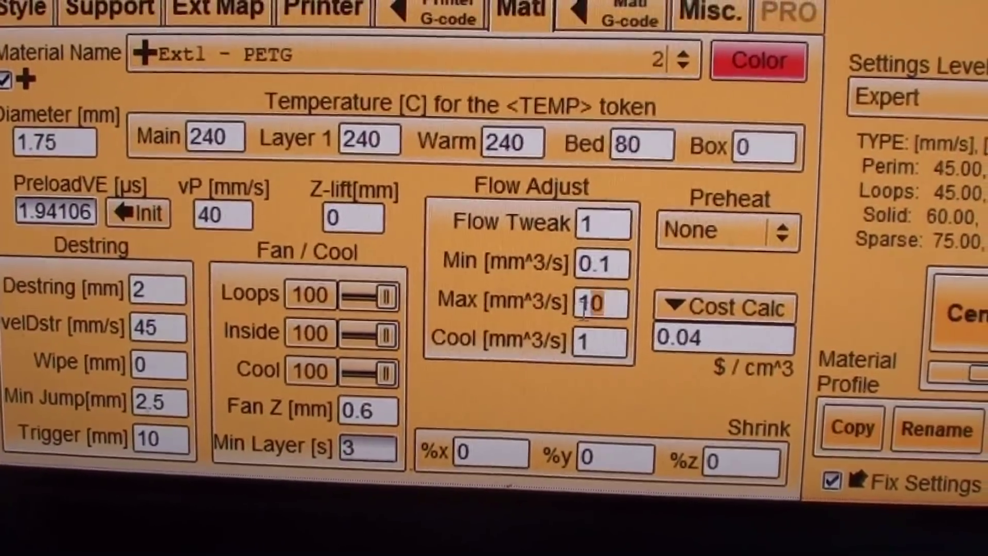
pyautogui.write('6.05')
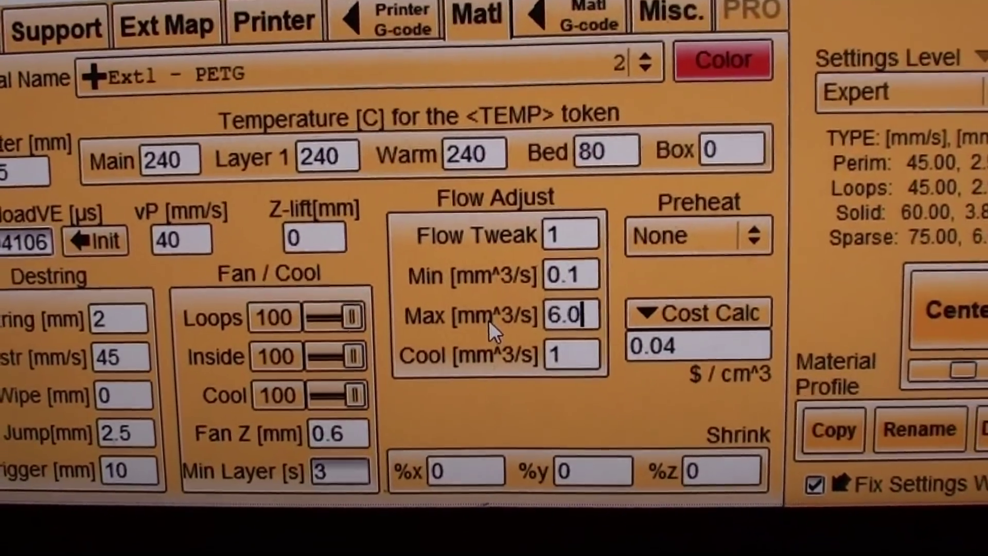
pyautogui.press('BackSpace')
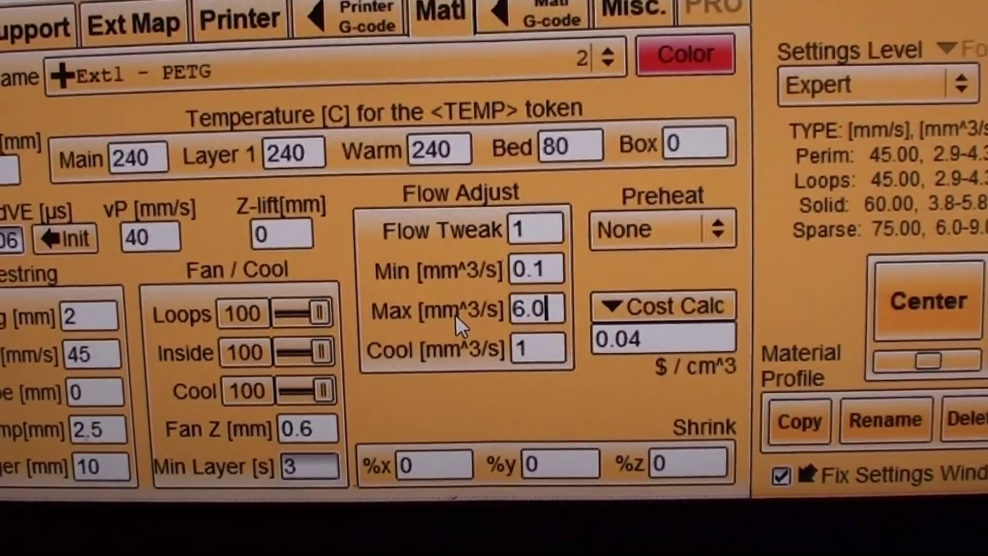
pyautogui.write('4')
pyautogui.press('Left')
pyautogui.press('Left')
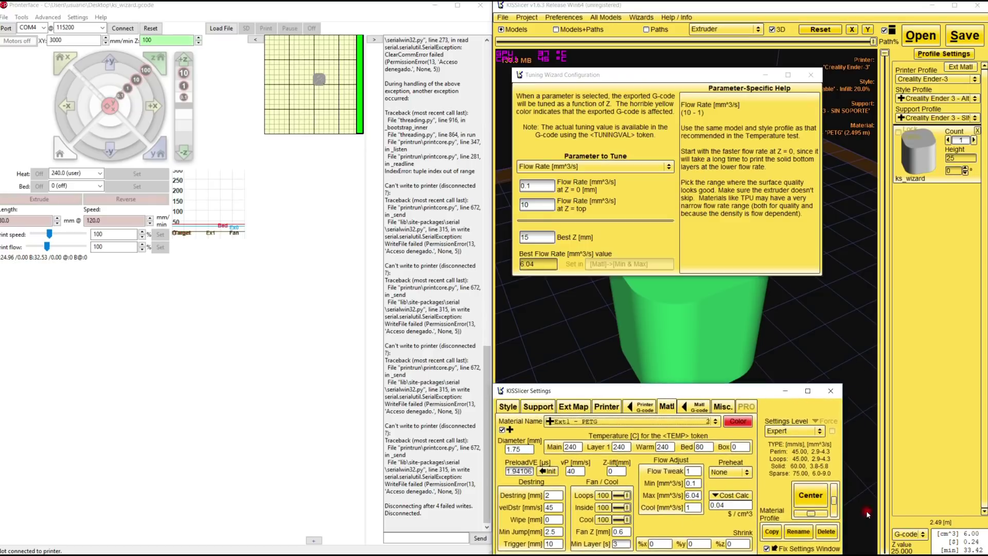
# Rename the current PETG material profile as "PETG - brillante"
pyautogui.click(794, 532)
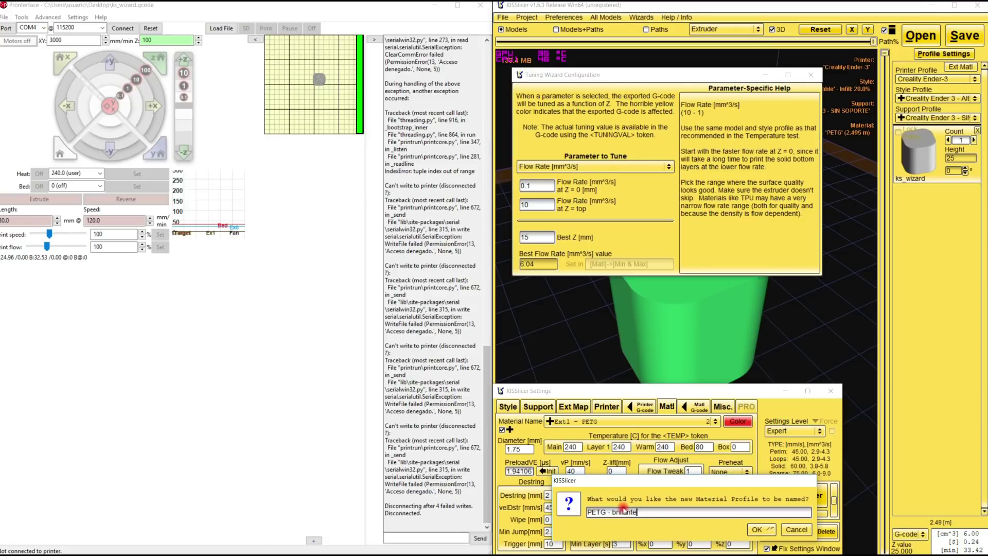
pyautogui.click(760, 528)
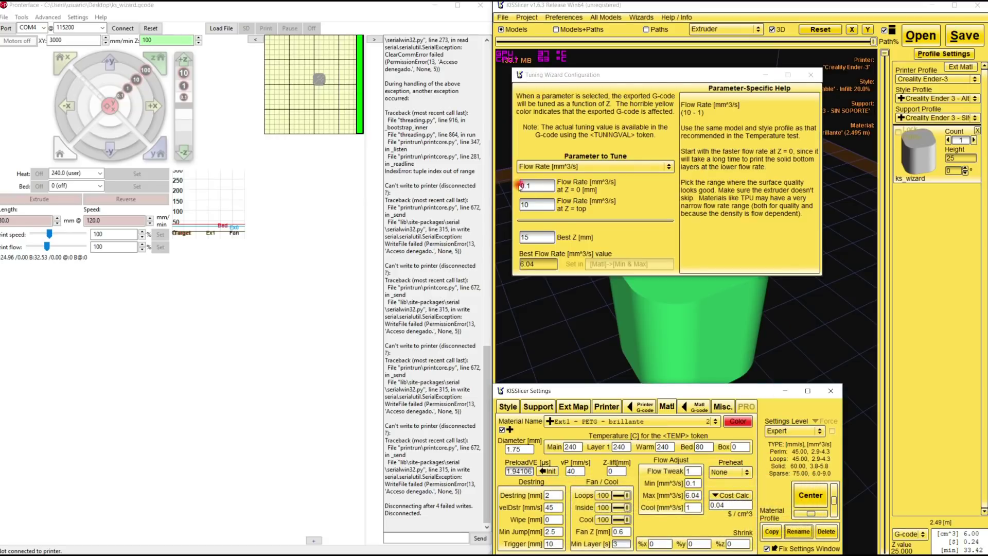
# Set Best Z to 1.5 mm in the tuning wizard and enter its flow rate, 0.694 mm^3/s, as the material's minimum
pyautogui.click(547, 236)
pyautogui.moveTo(537, 236); pyautogui.dragTo(513, 237)
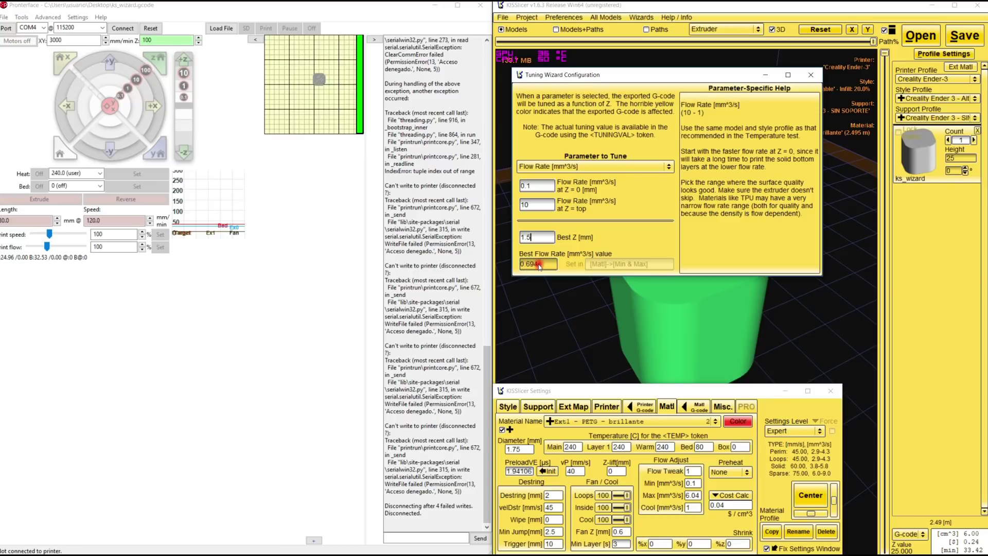
pyautogui.click(691, 482)
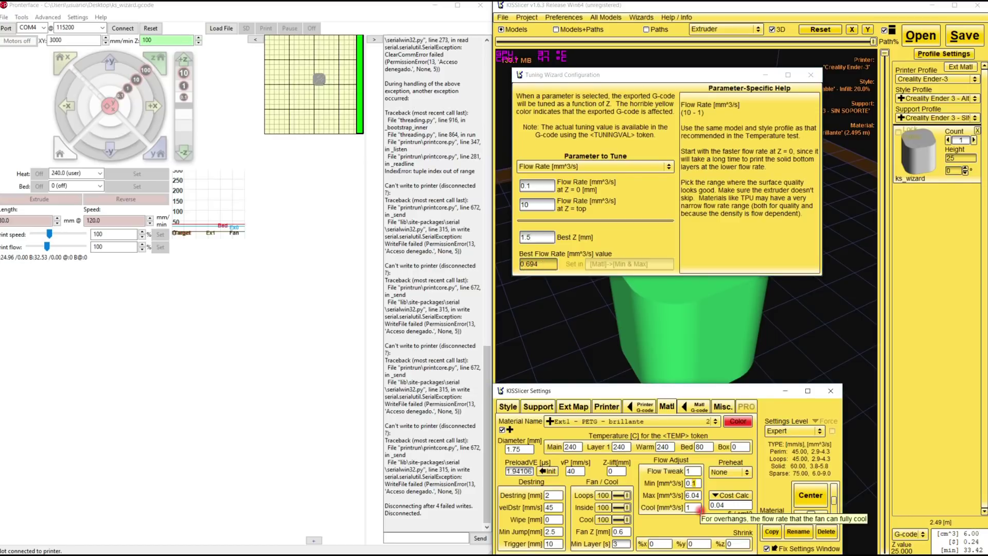
pyautogui.write('5')
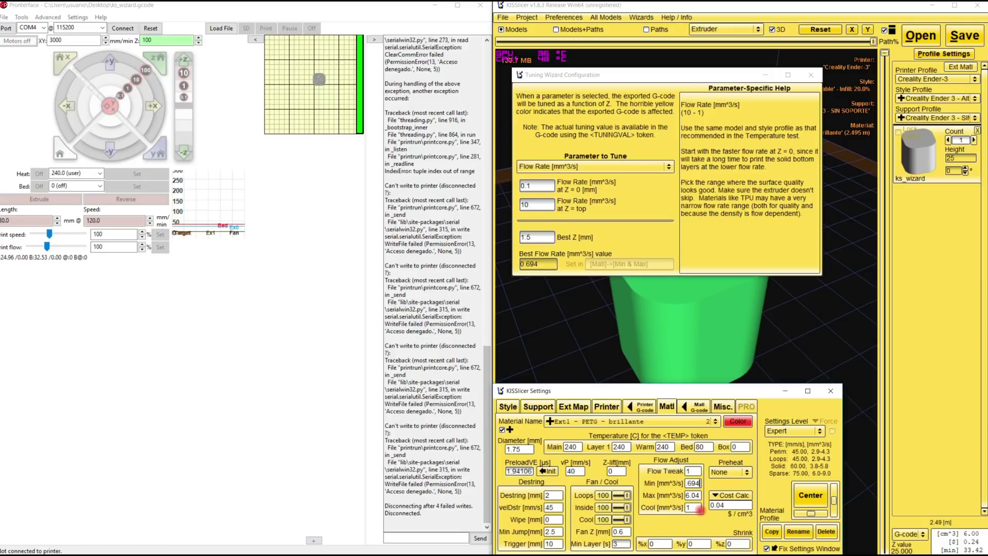
pyautogui.doubleClick(692, 483)
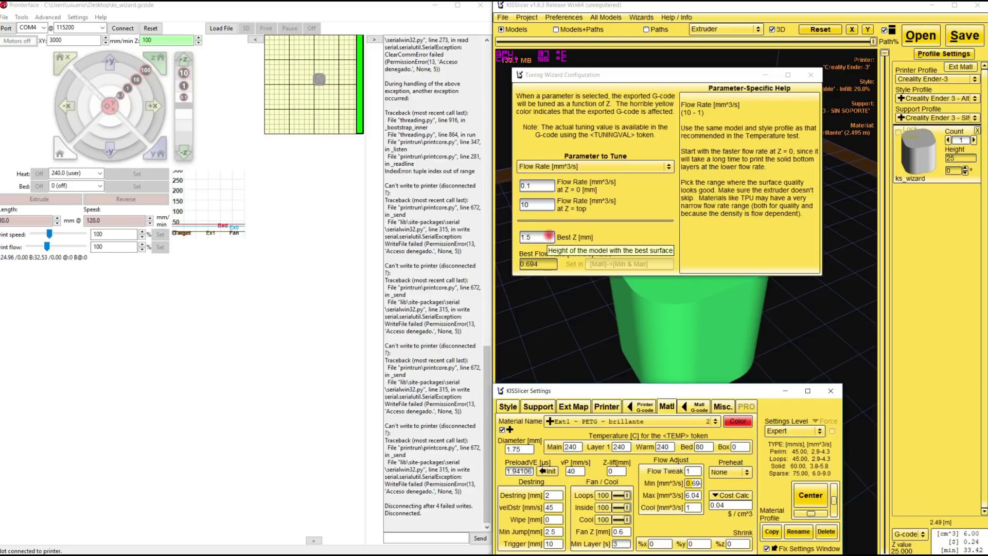
# Set Best Z to 7 mm in the tuning wizard and enter its flow rate, 2.872 mm^3/s, as the material's maximum
pyautogui.moveTo(547, 237); pyautogui.dragTo(506, 238)
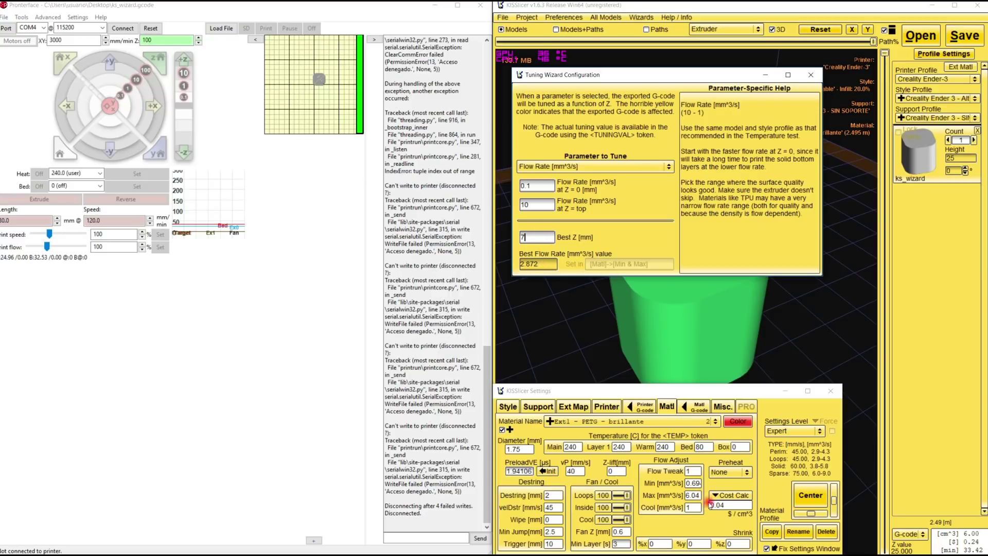
pyautogui.doubleClick(693, 495)
pyautogui.write('2.87')
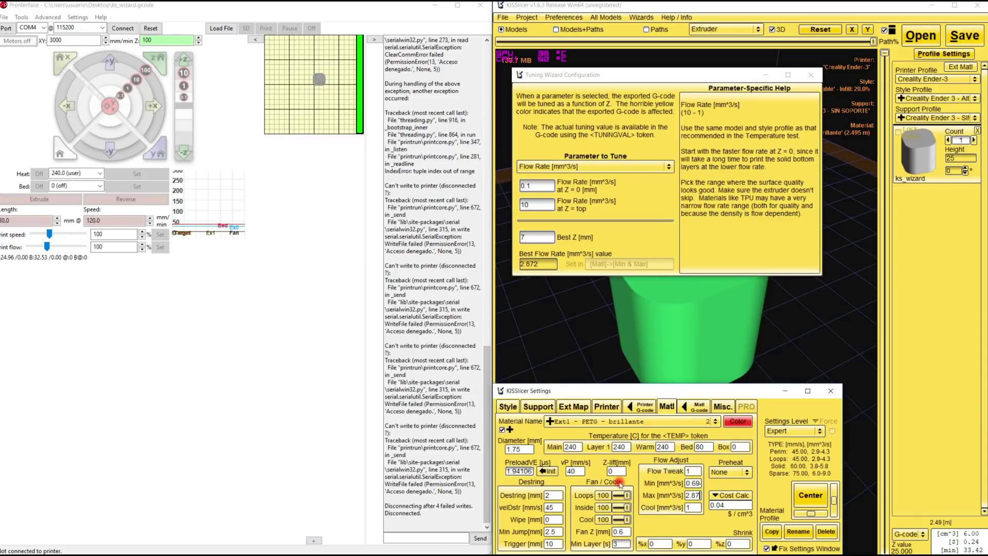
pyautogui.write('2')
pyautogui.press('Tab')
pyautogui.click(695, 495)
# Copy the PETG - brillante material profile under the name "PETG - mate"
pyautogui.click(773, 532)
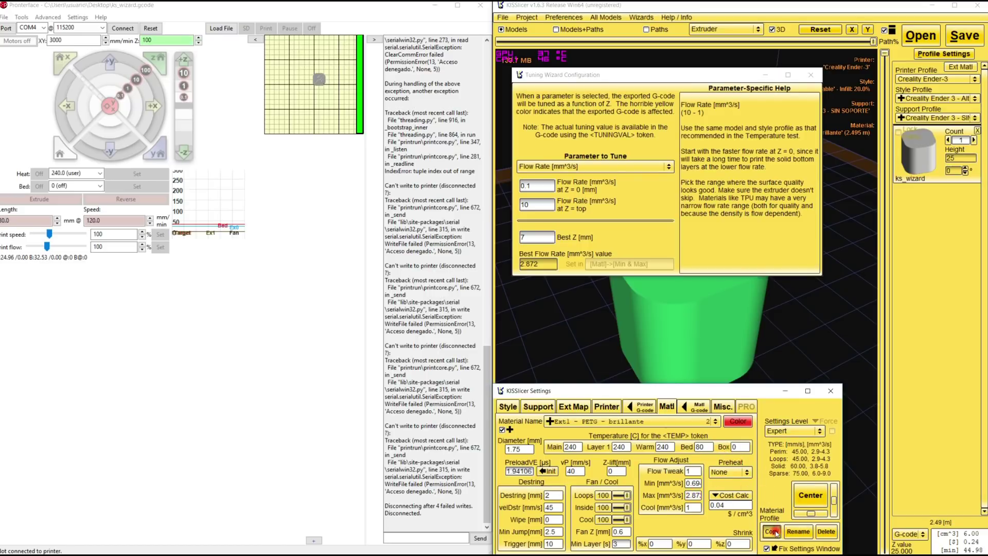
pyautogui.moveTo(590, 513); pyautogui.dragTo(529, 530)
pyautogui.press('BackSpace')
pyautogui.press('BackSpace')
pyautogui.press('BackSpace')
pyautogui.press('BackSpace')
pyautogui.press('BackSpace')
pyautogui.press('BackSpace')
pyautogui.press('BackSpace')
pyautogui.press('BackSpace')
pyautogui.press('BackSpace')
pyautogui.write('mate')
pyautogui.click(736, 530)
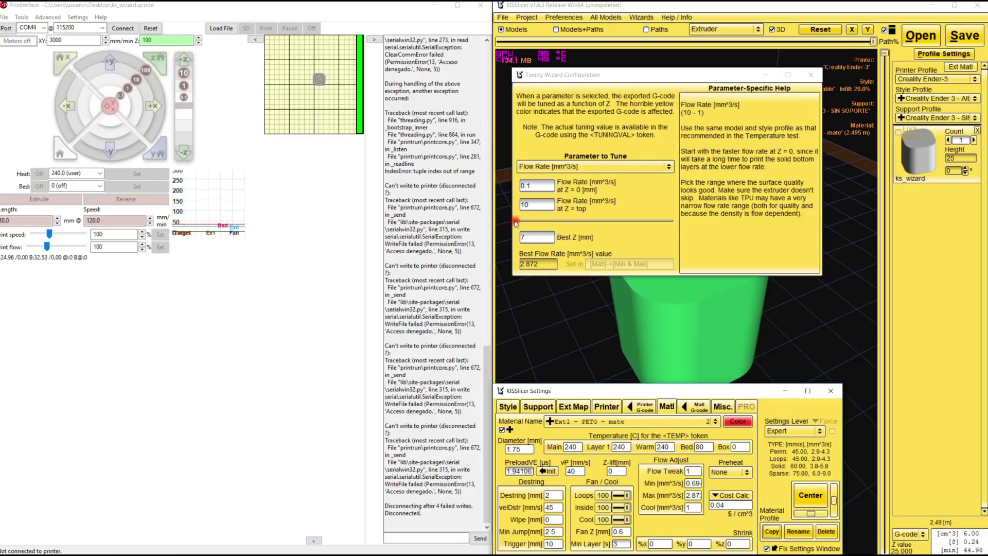
# Set Best Z to 7.25 mm and enter its flow rate, 2.971 mm^3/s, as the PETG - mate profile's minimum
pyautogui.click(536, 237)
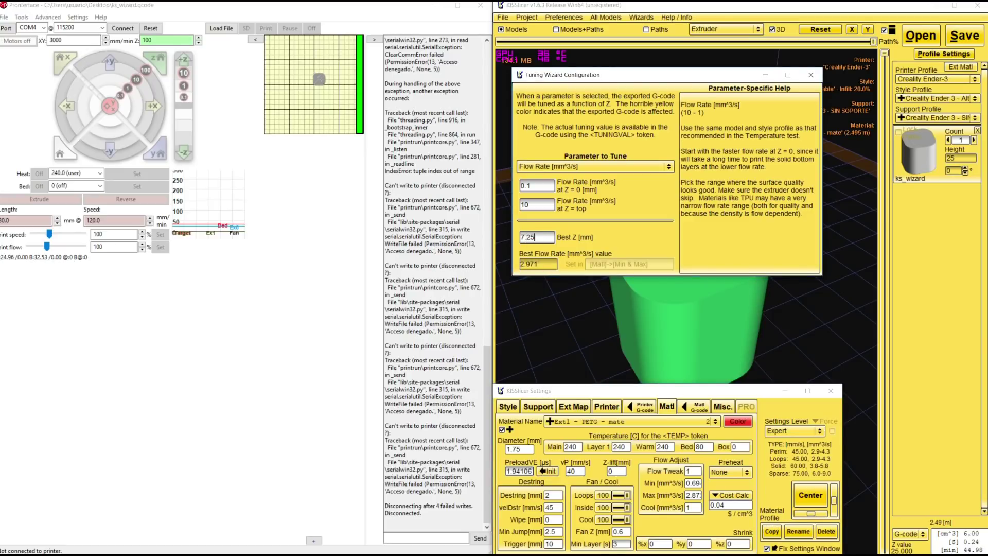
pyautogui.click(688, 483)
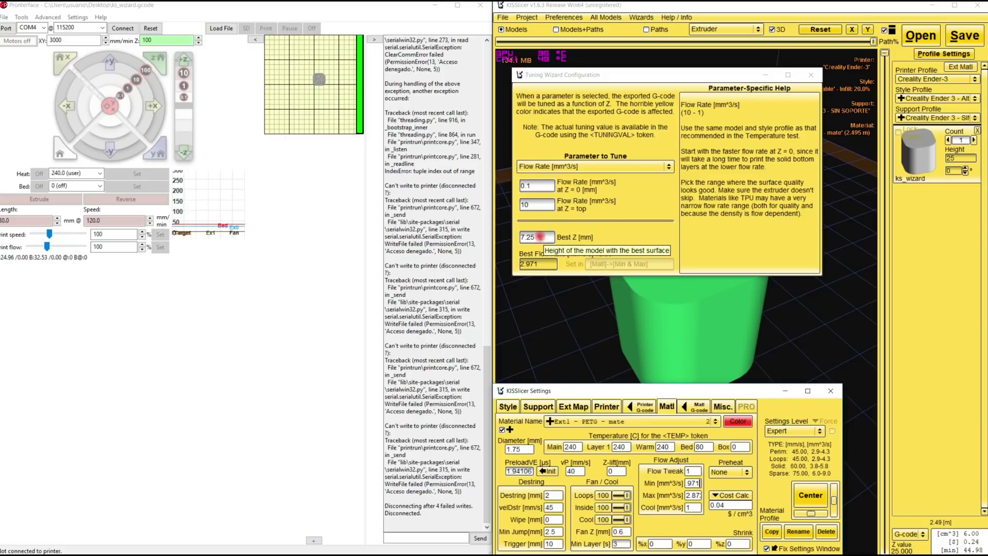
# Set Best Z to 14 mm and enter its flow rate, 5.644 mm^3/s, as the PETG - mate profile's maximum
pyautogui.moveTo(536, 237); pyautogui.dragTo(529, 237)
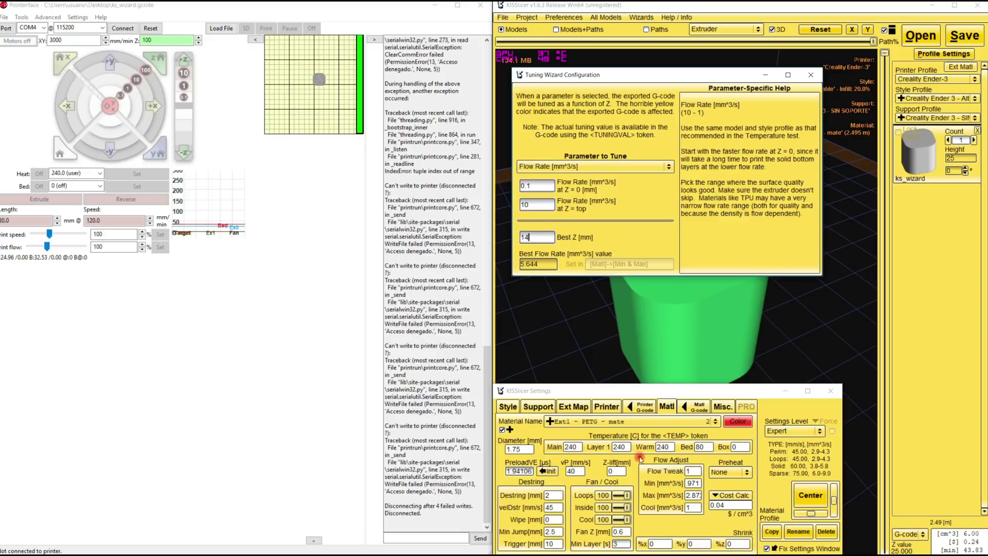
pyautogui.doubleClick(692, 495)
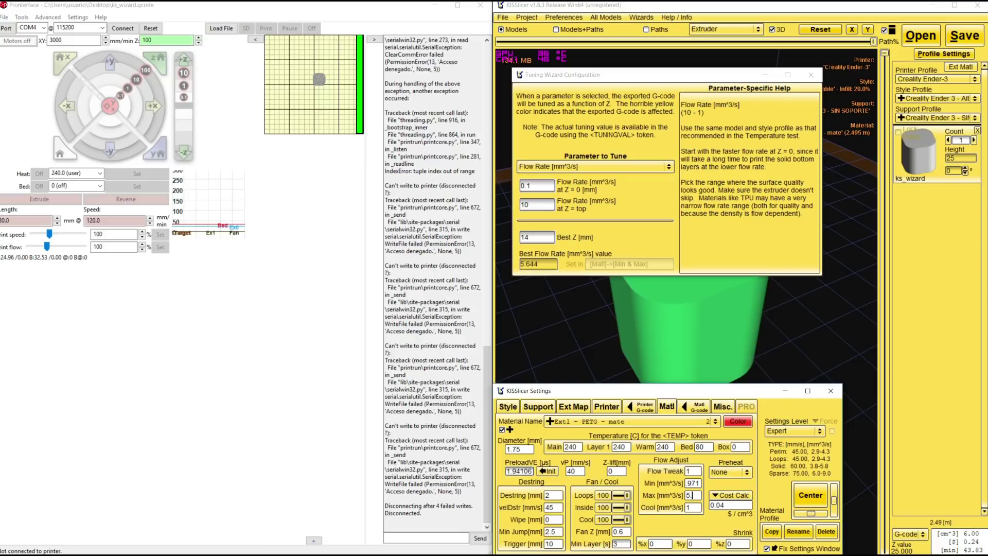
pyautogui.press('Return')
pyautogui.click(693, 471)
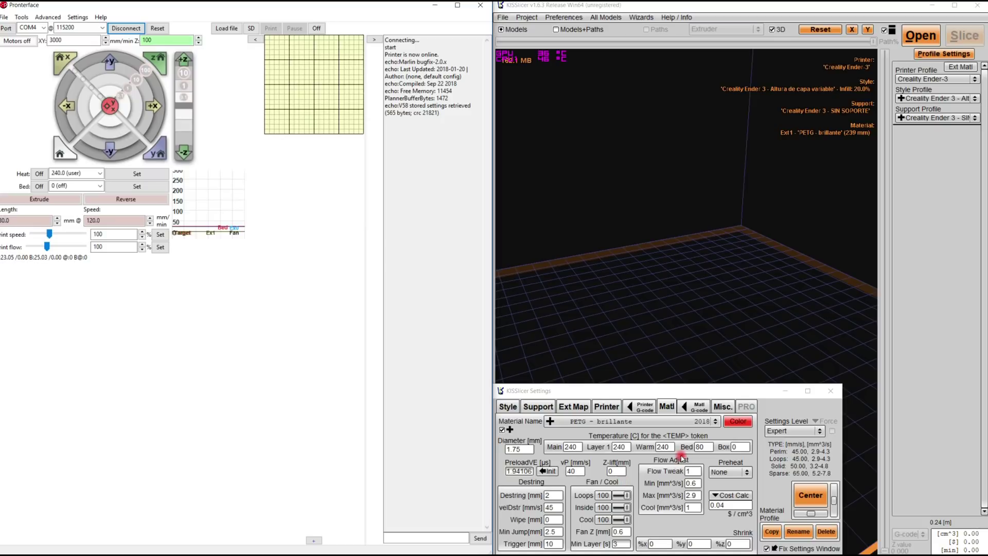
# Start the initial PreloadVE measurement wizard for PETG - brillante and load the values for extruder 1
pyautogui.moveTo(516, 469)
pyautogui.click(548, 471)
pyautogui.click(494, 472)
pyautogui.moveTo(225, 118); pyautogui.dragTo(682, 124)
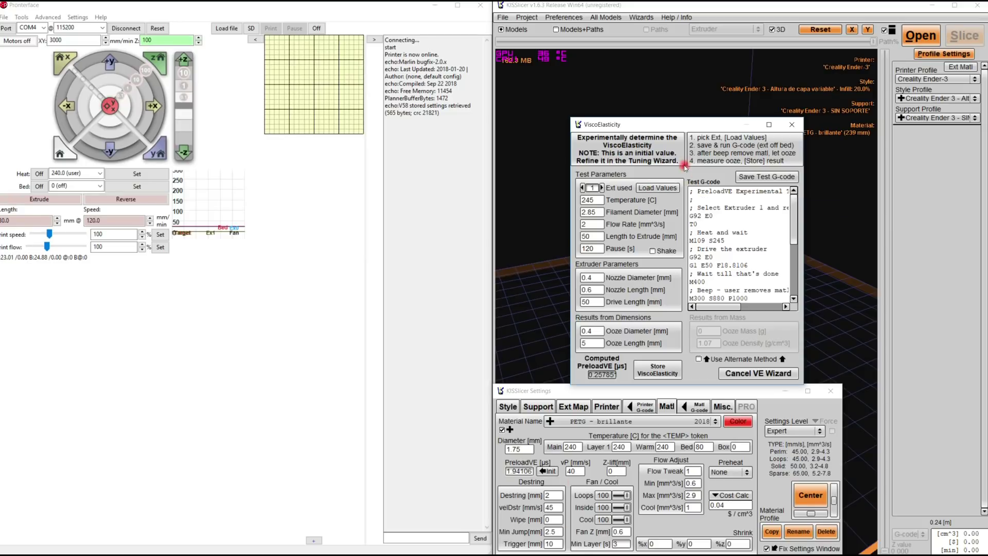
pyautogui.click(664, 187)
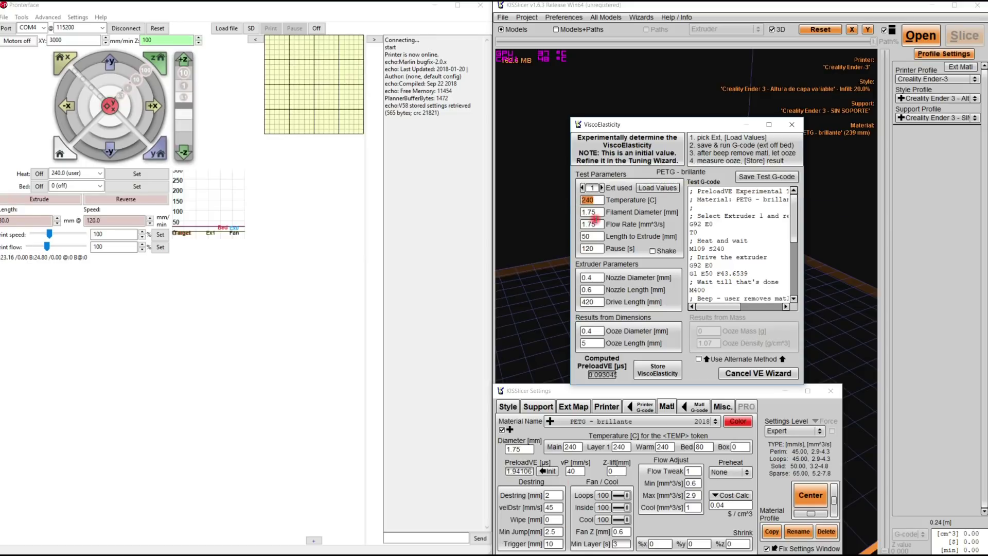
# Check the loaded test parameters and nozzle diameter, and set the nozzle length to 0.8 mm
pyautogui.doubleClick(583, 213)
pyautogui.click(610, 224)
pyautogui.moveTo(586, 235)
pyautogui.moveTo(594, 278); pyautogui.dragTo(577, 278)
pyautogui.doubleClick(585, 289)
pyautogui.write('0.8')
# Set the extruder's drive length to 386 mm in the ViscoElasticity wizard
pyautogui.click(600, 303)
pyautogui.moveTo(603, 302); pyautogui.dragTo(577, 303)
pyautogui.press('BackSpace')
pyautogui.press('BackSpace')
pyautogui.press('BackSpace')
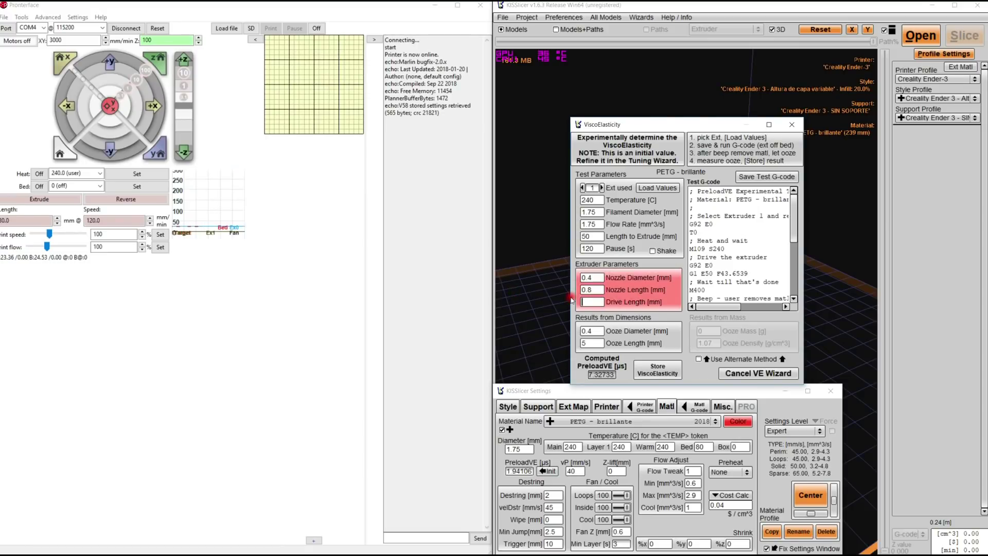
pyautogui.write('386')
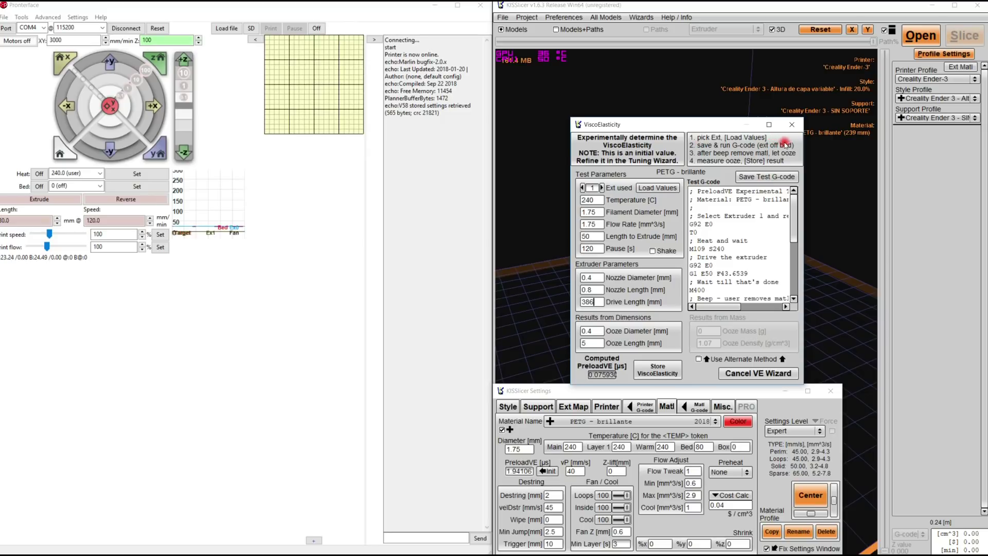
# Examine the test G-code's heating, extrusion, beep and pause commands
pyautogui.moveTo(795, 208); pyautogui.dragTo(796, 216)
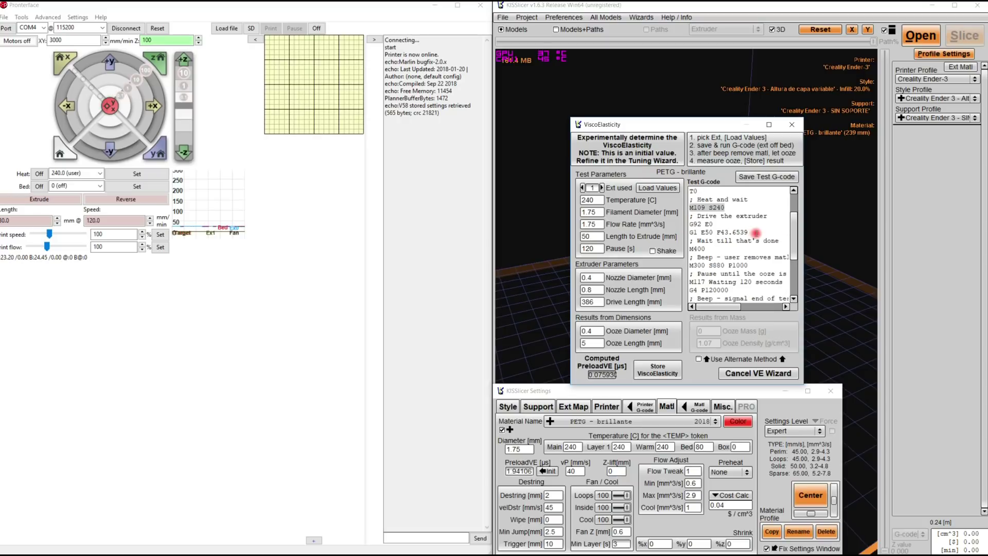
pyautogui.moveTo(792, 221); pyautogui.dragTo(791, 232)
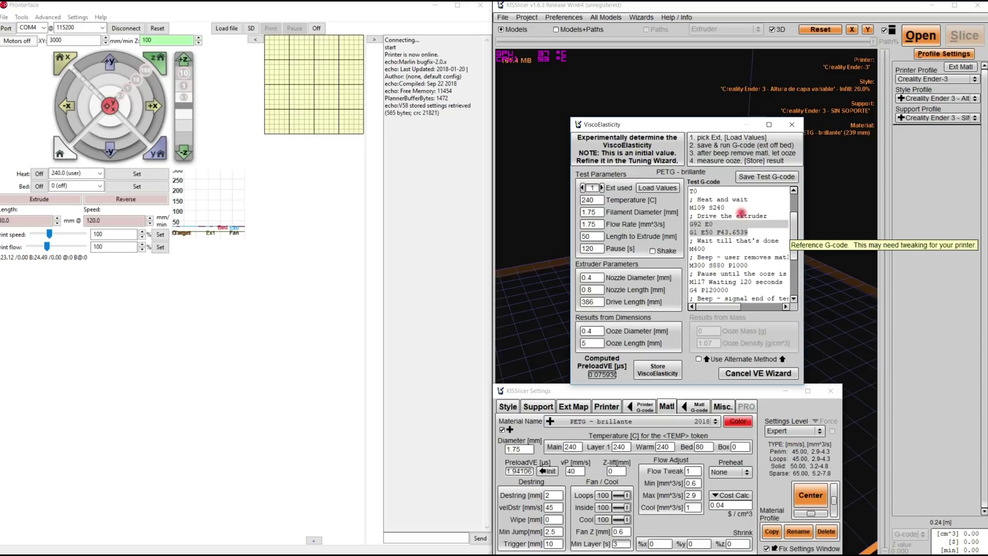
pyautogui.scroll(-1, 777, 237)
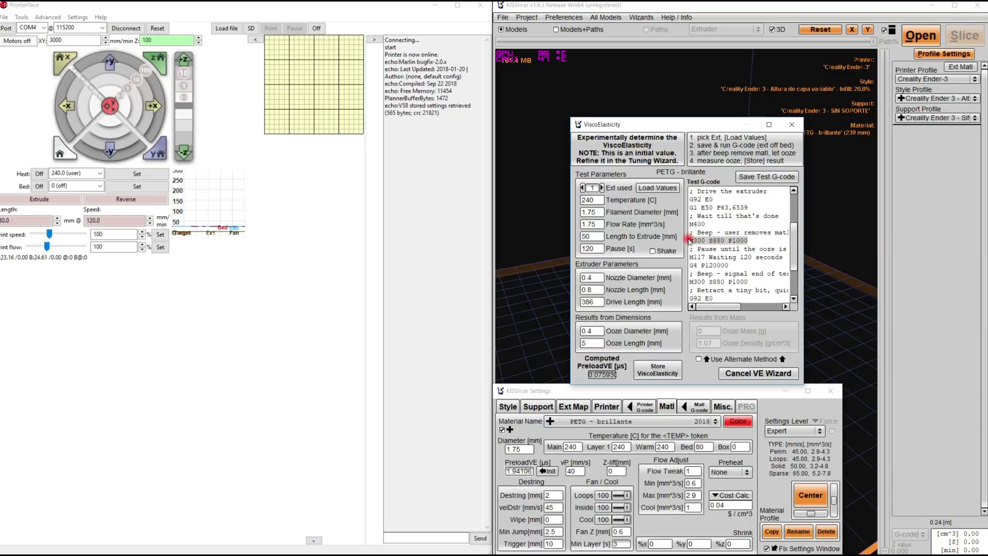
pyautogui.scroll(-1, 692, 238)
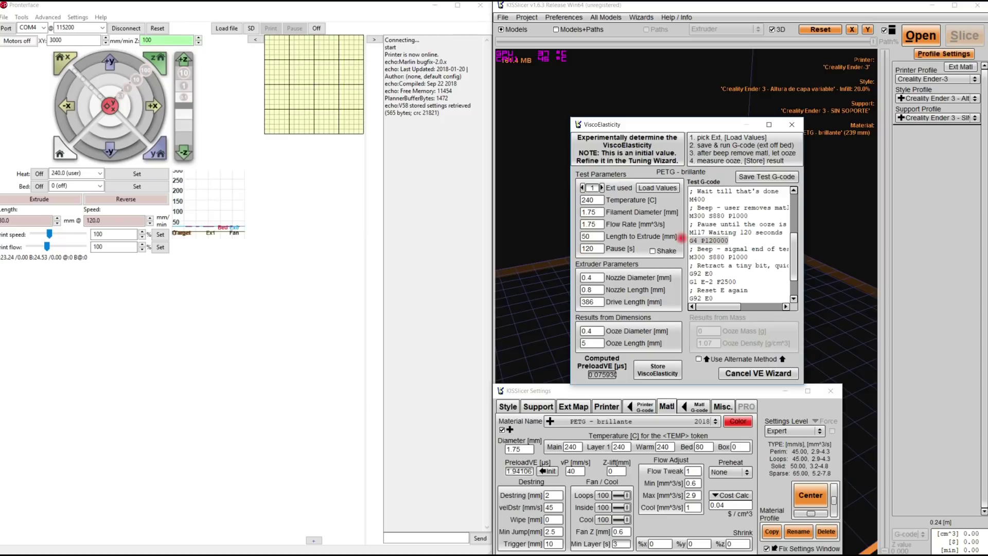
pyautogui.moveTo(759, 216); pyautogui.dragTo(692, 216)
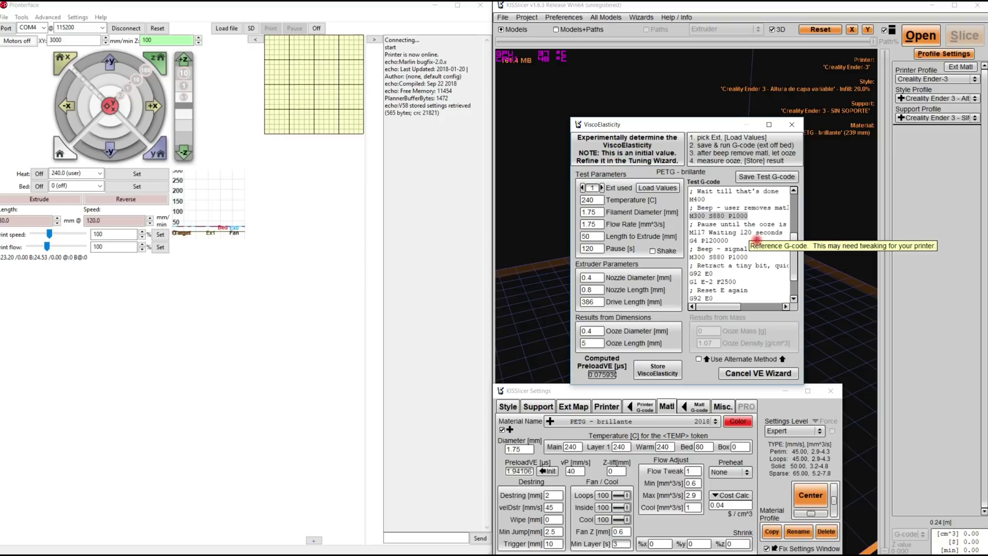
pyautogui.moveTo(741, 240); pyautogui.dragTo(683, 239)
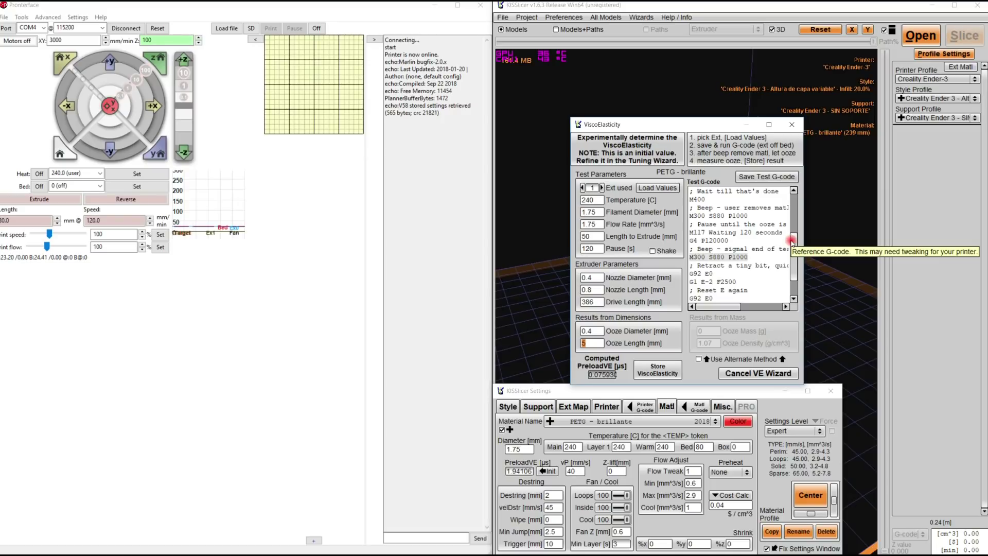
# Insert the lines "G28 ; HOMING" and "G1 Z20 ; SUBA" before the first G92 E0 in the test G-code
pyautogui.click(796, 210)
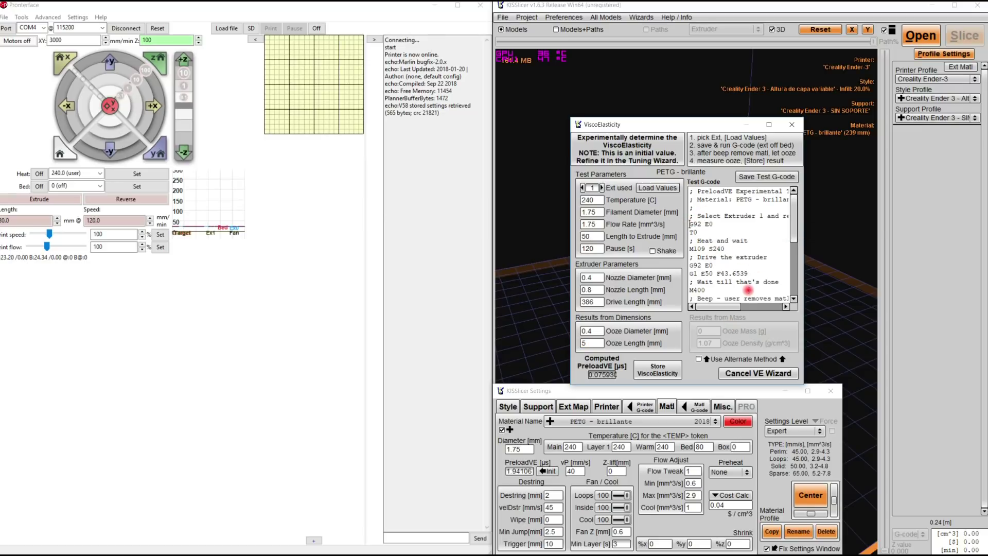
pyautogui.press('Return')
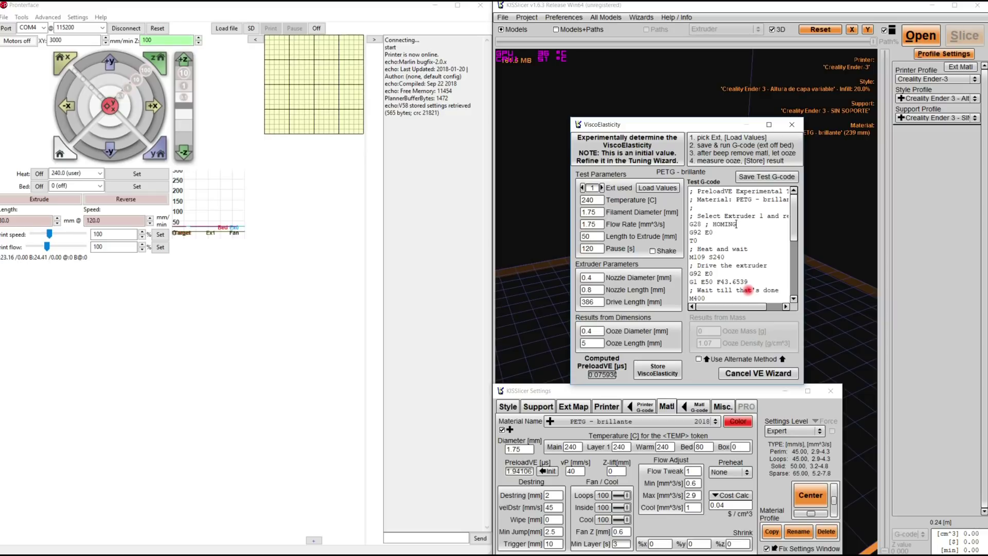
pyautogui.press('Return')
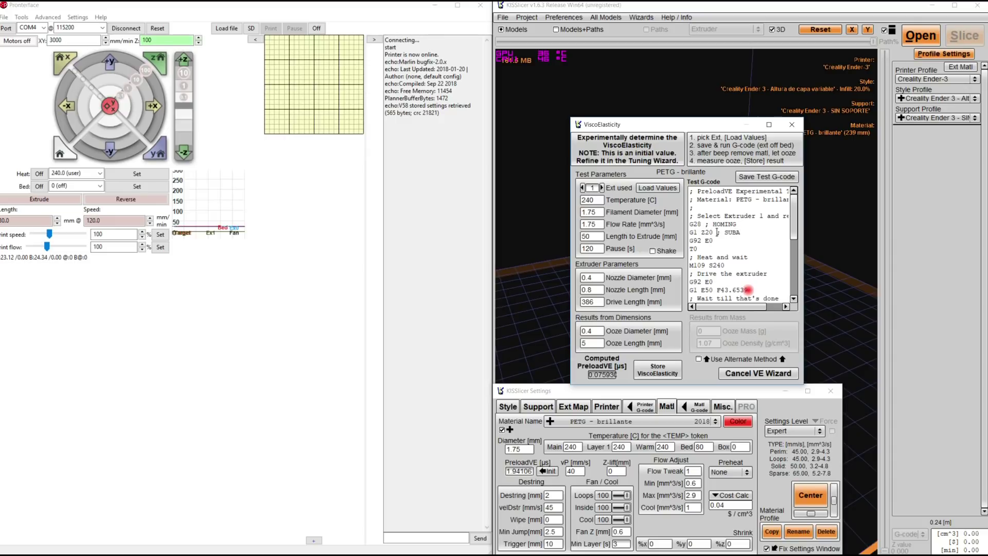
# Save the edited test G-code to the desktop as PETG-PreloadVE_wiz.gcode
pyautogui.moveTo(789, 213); pyautogui.dragTo(736, 181)
pyautogui.click(736, 181)
pyautogui.press('Return')
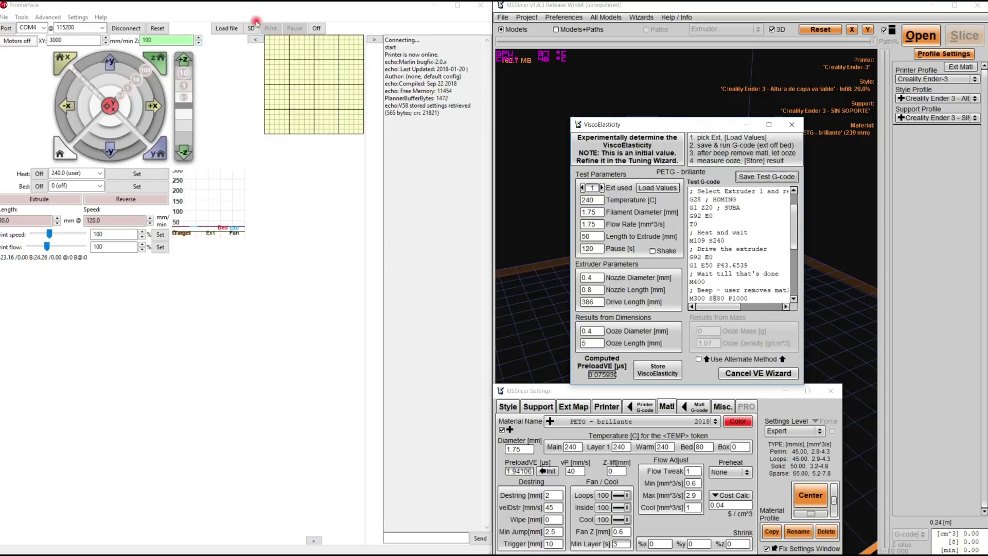
# Switch to Pronterface and load PETG-PreloadVE_wiz.gcode from the desktop
pyautogui.click(226, 29)
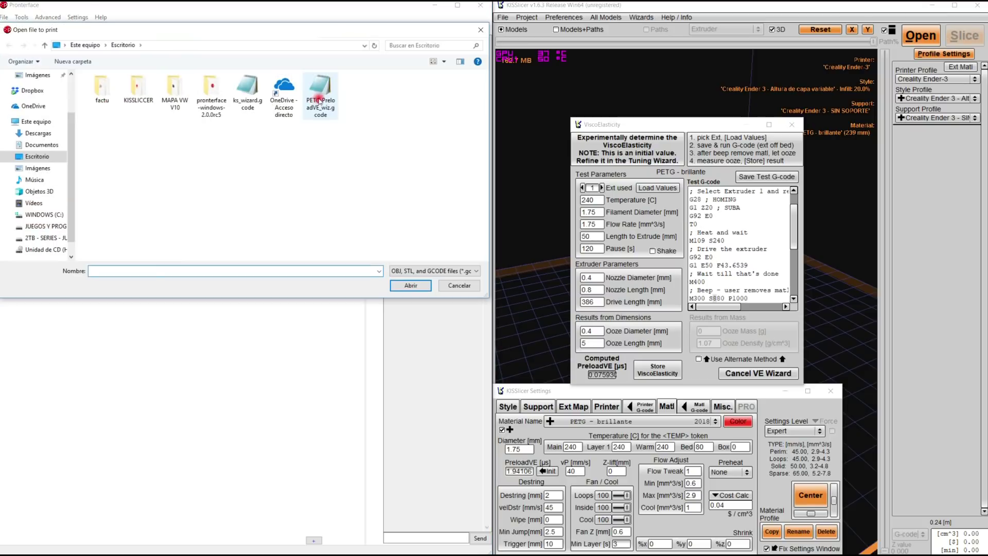
pyautogui.doubleClick(317, 103)
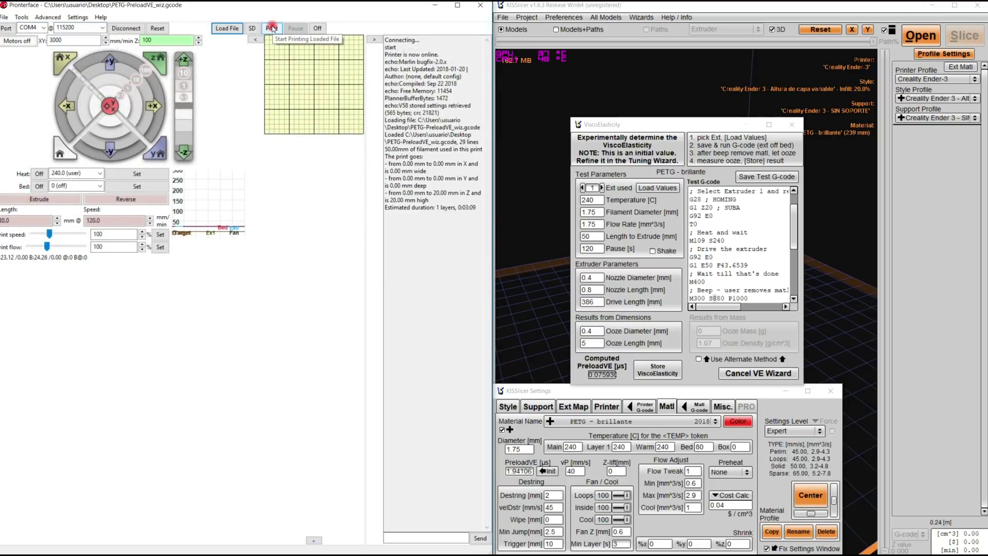